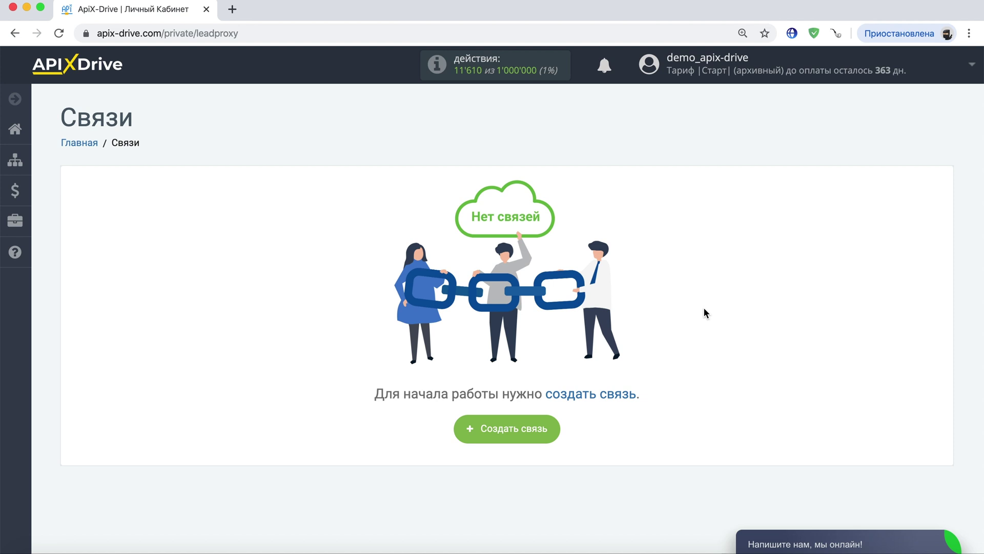
# Step: Create a new connection and set ВКонтакте as its data source system
pyautogui.click(521, 429)
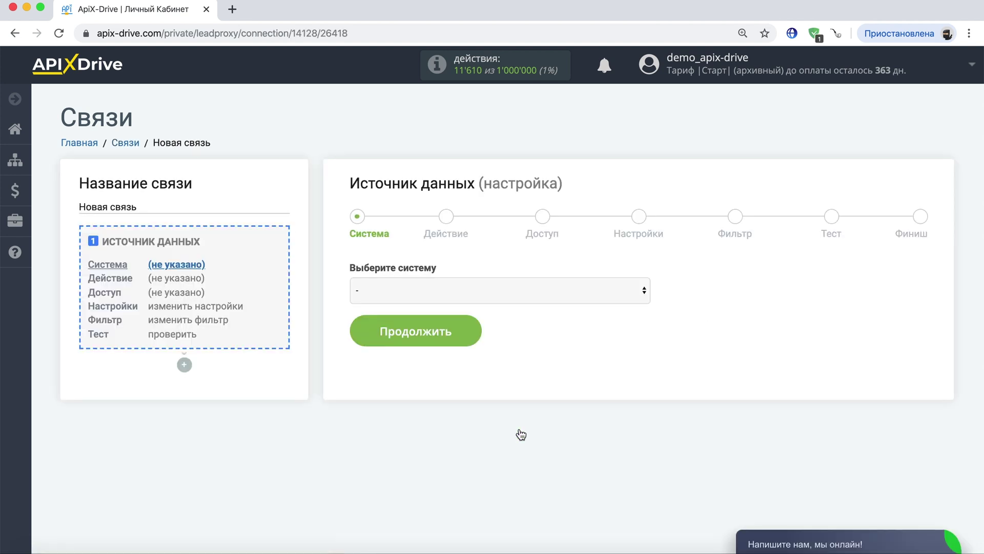
pyautogui.click(514, 290)
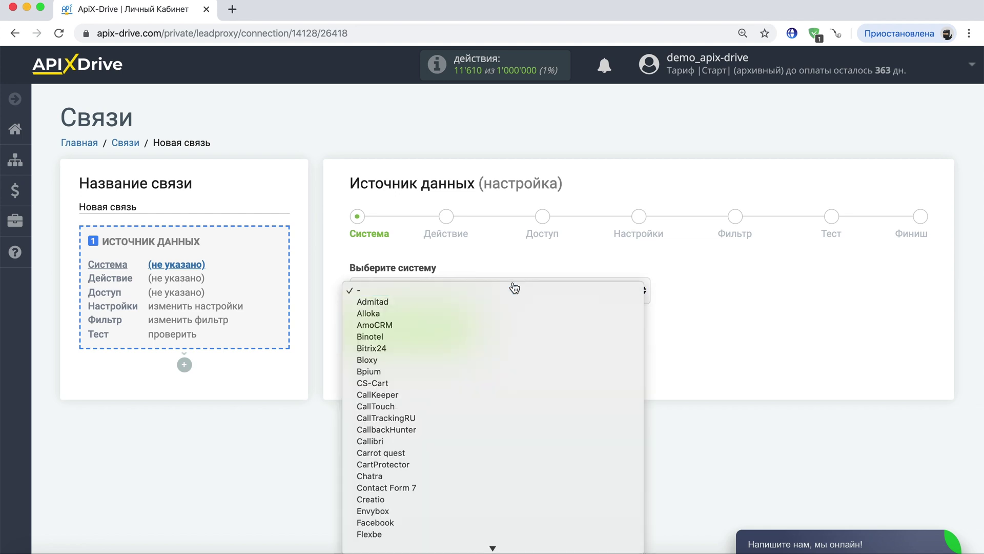
pyautogui.scroll(-10, 501, 417)
pyautogui.click(398, 524)
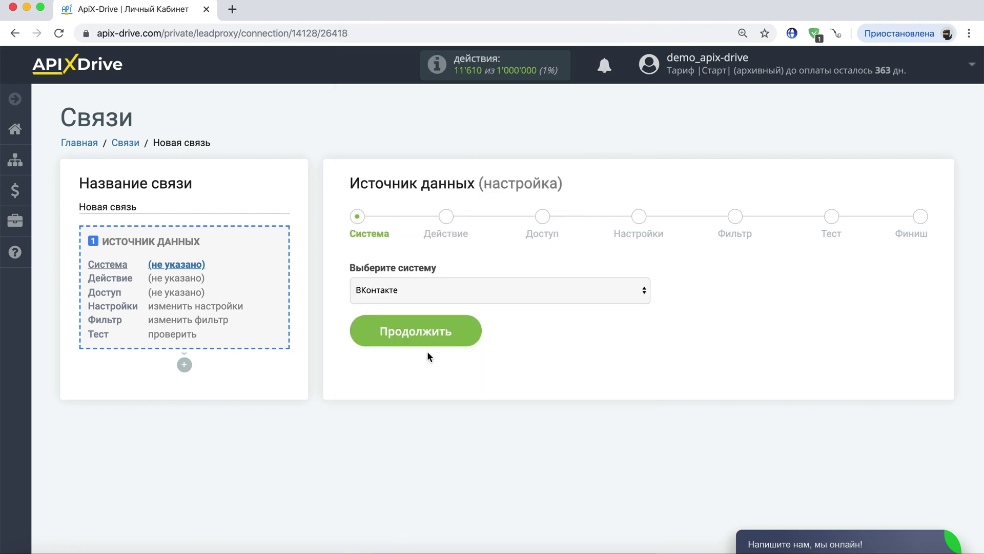
pyautogui.click(427, 350)
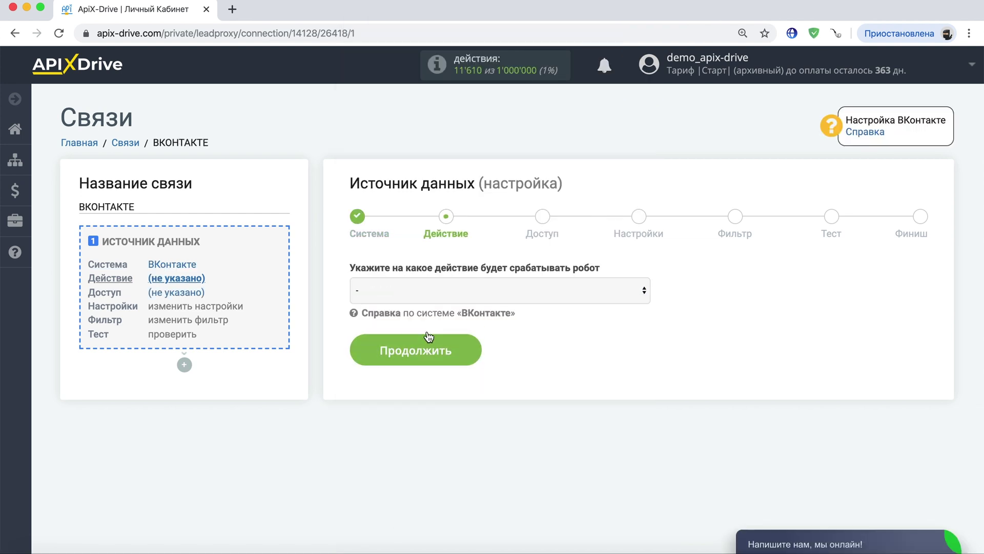
# Step: Set the data source action to Загрузить лиды (new) and continue to the access stage
pyautogui.click(428, 300)
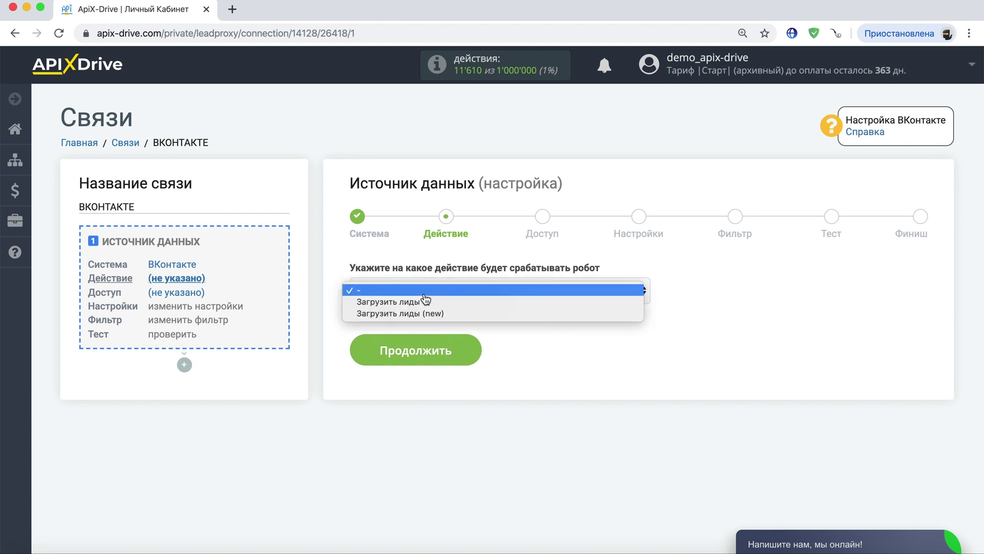
pyautogui.click(456, 313)
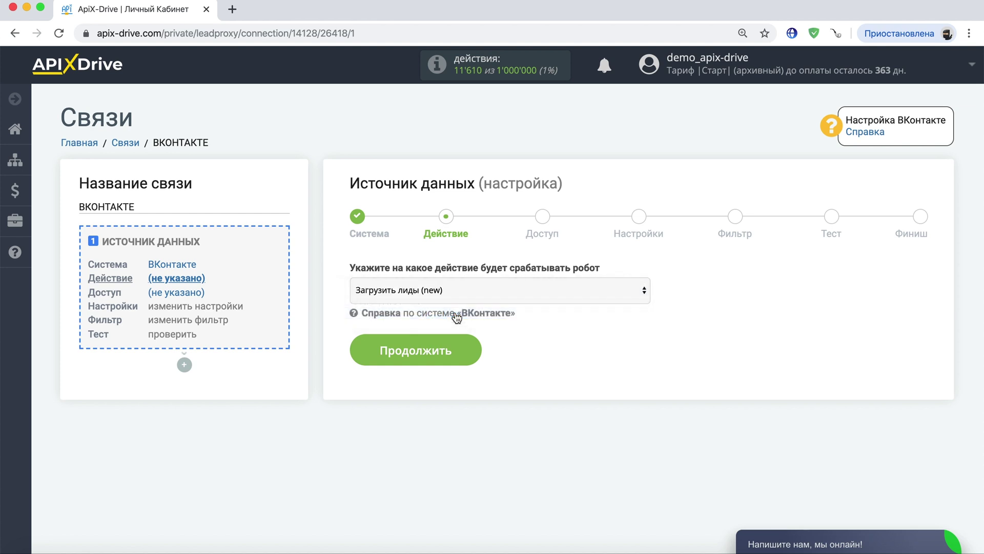
pyautogui.click(463, 349)
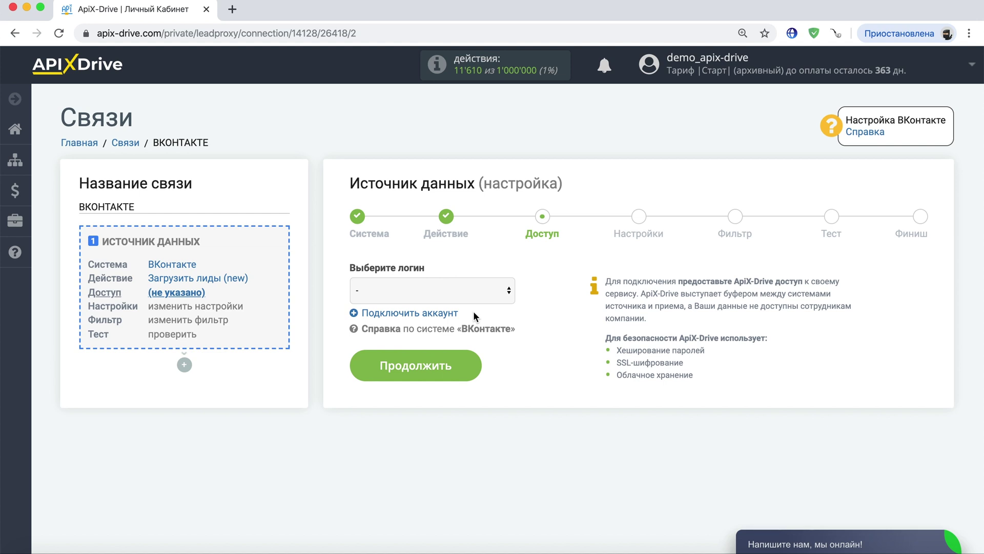
# Step: Connect a ВКонтакте account, grant access to managing the ApiX-Drive group, and close the authorization window
pyautogui.click(454, 312)
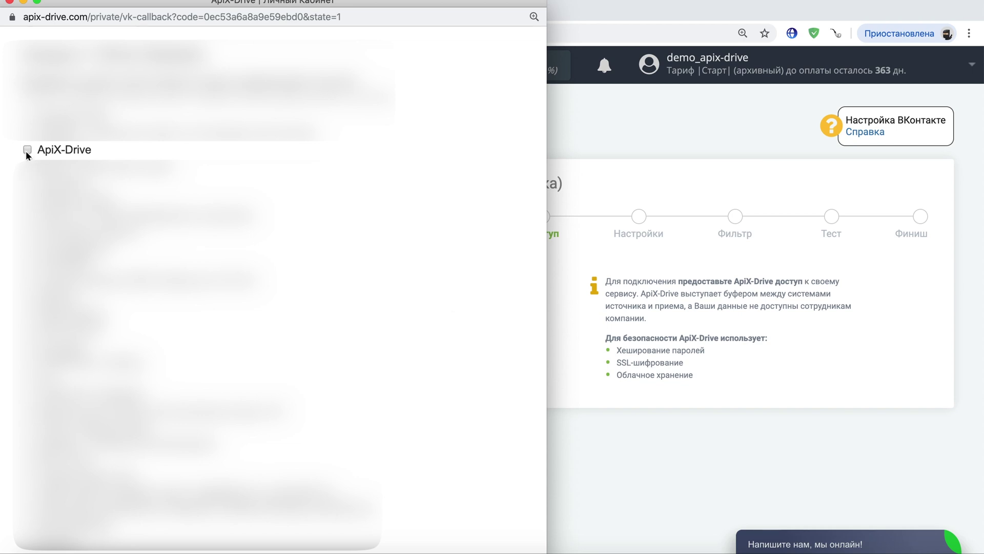
pyautogui.scroll(-5, 382, 279)
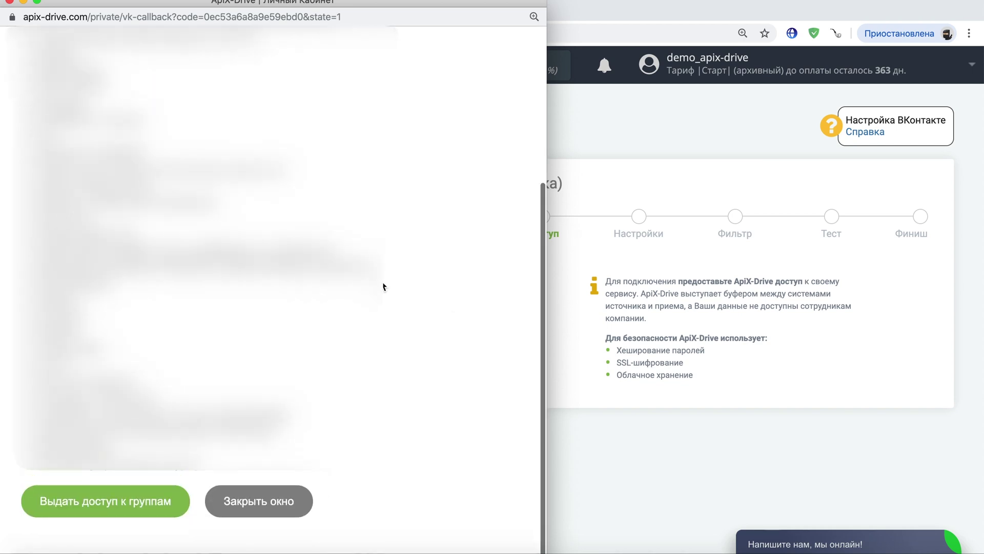
pyautogui.click(125, 523)
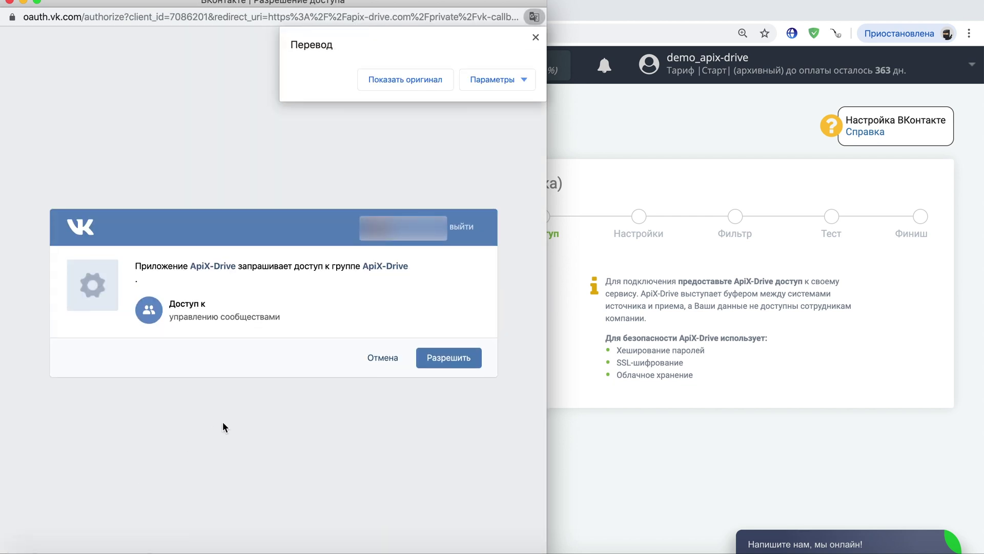
pyautogui.click(443, 358)
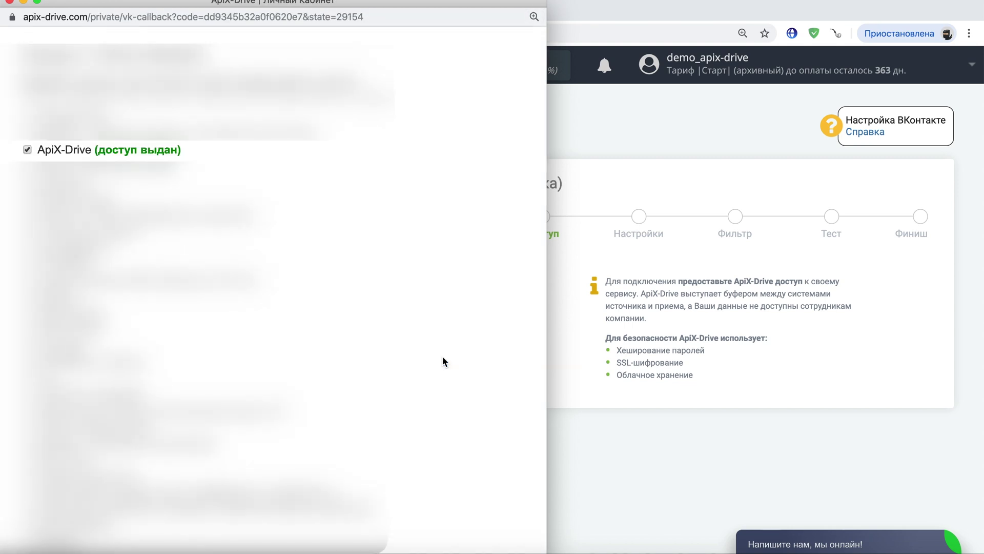
pyautogui.scroll(-10, 442, 359)
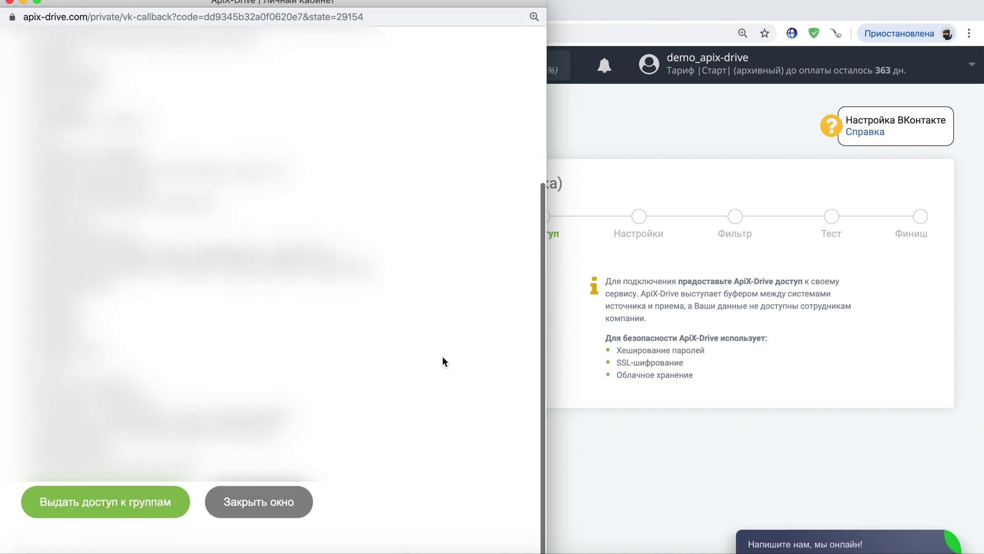
pyautogui.click(227, 528)
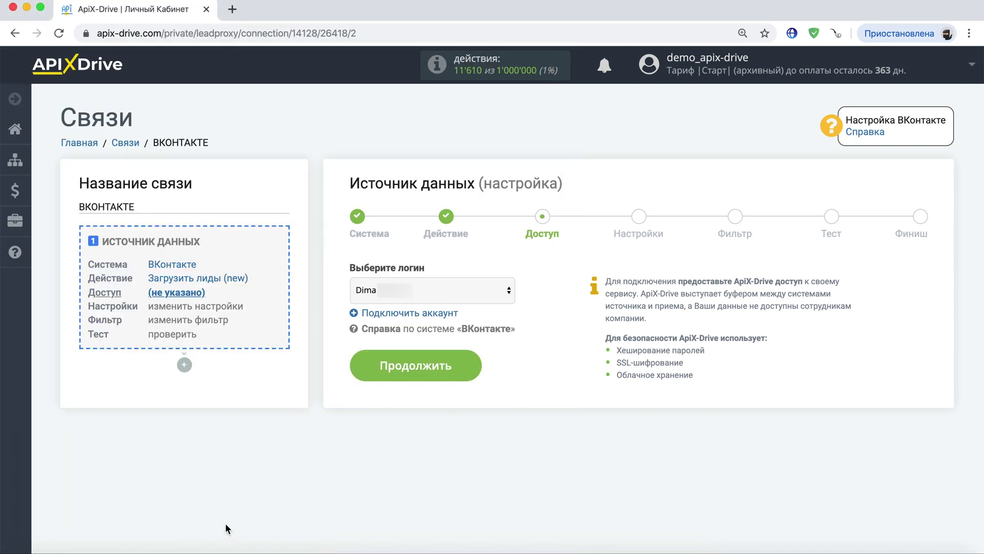
# Step: Choose the newly connected ВКонтакте login for the data source and continue to its settings
pyautogui.click(489, 297)
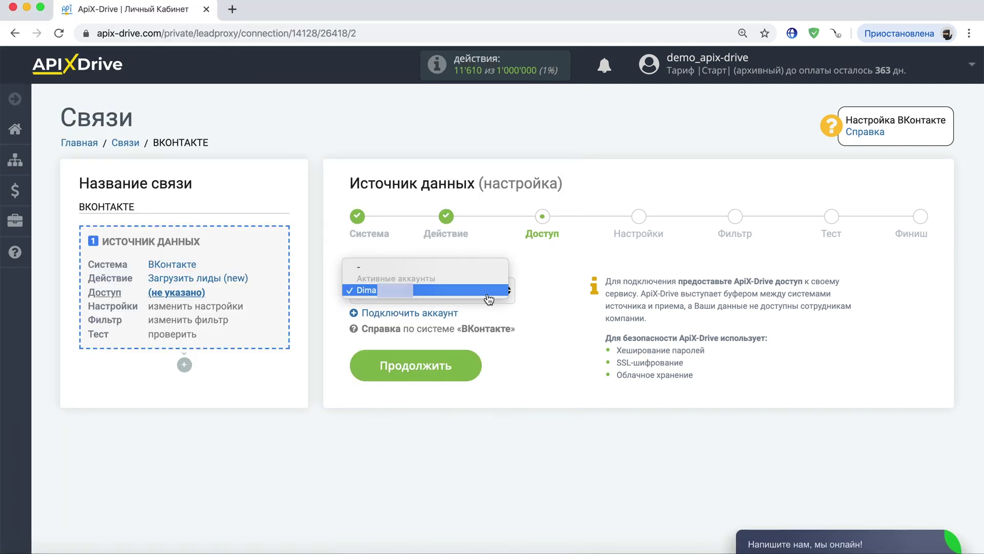
pyautogui.click(489, 297)
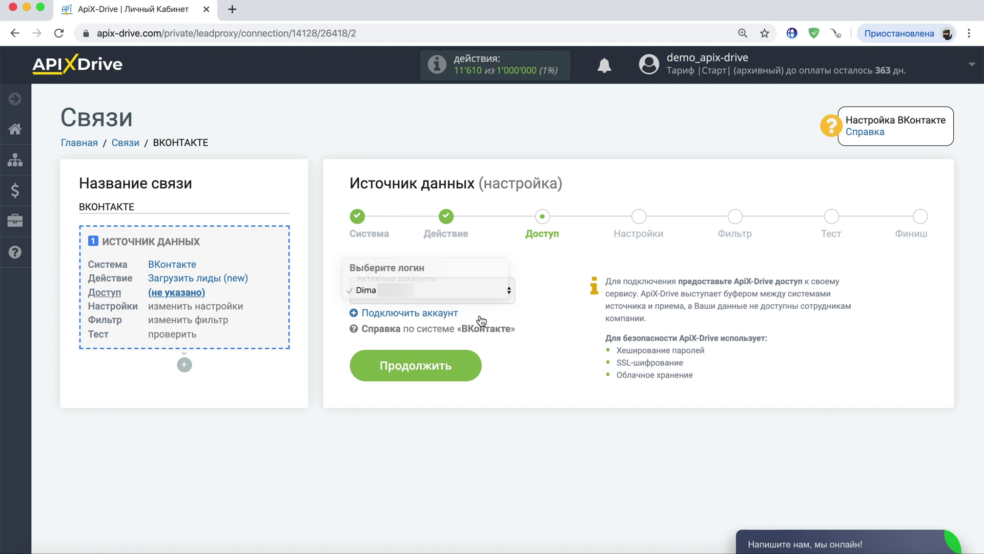
pyautogui.click(427, 374)
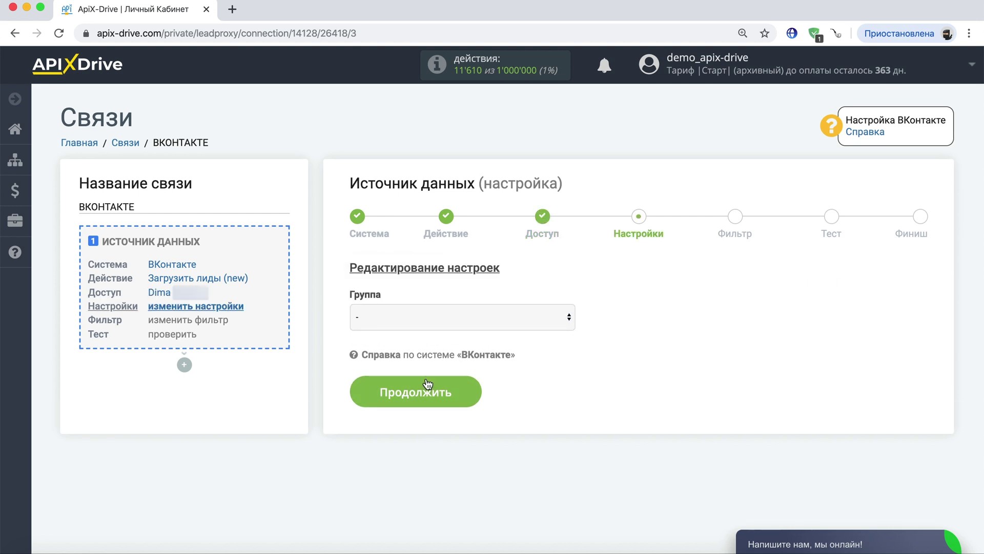
# Step: Select the ApiX-Drive group and enable Форма 14.08.19 as the lead form in the source settings
pyautogui.click(521, 317)
pyautogui.click(480, 329)
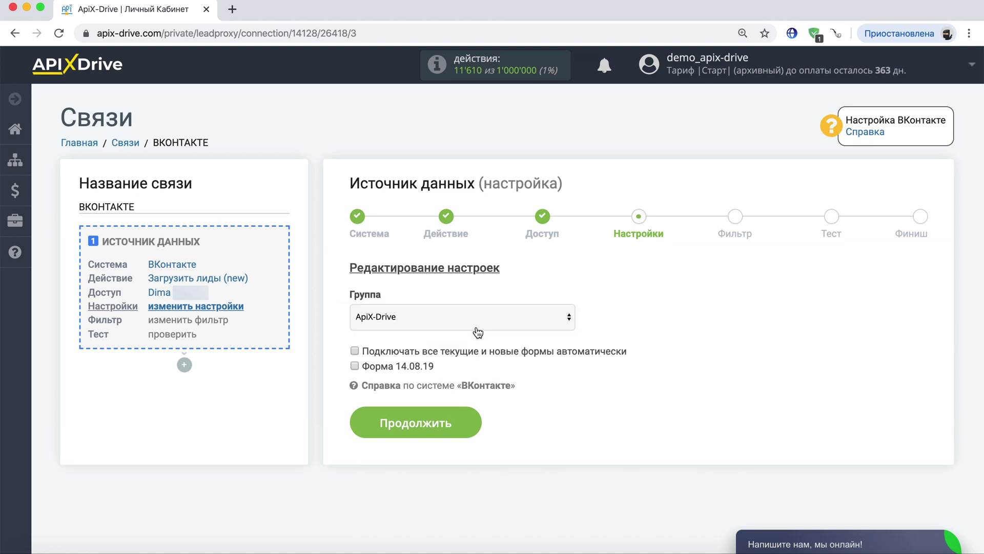
pyautogui.click(355, 365)
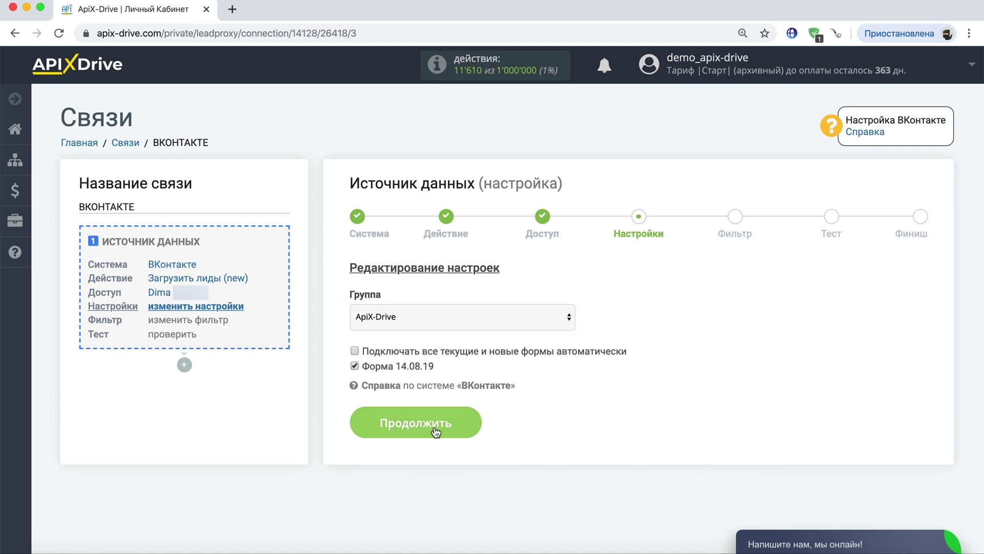
pyautogui.click(435, 432)
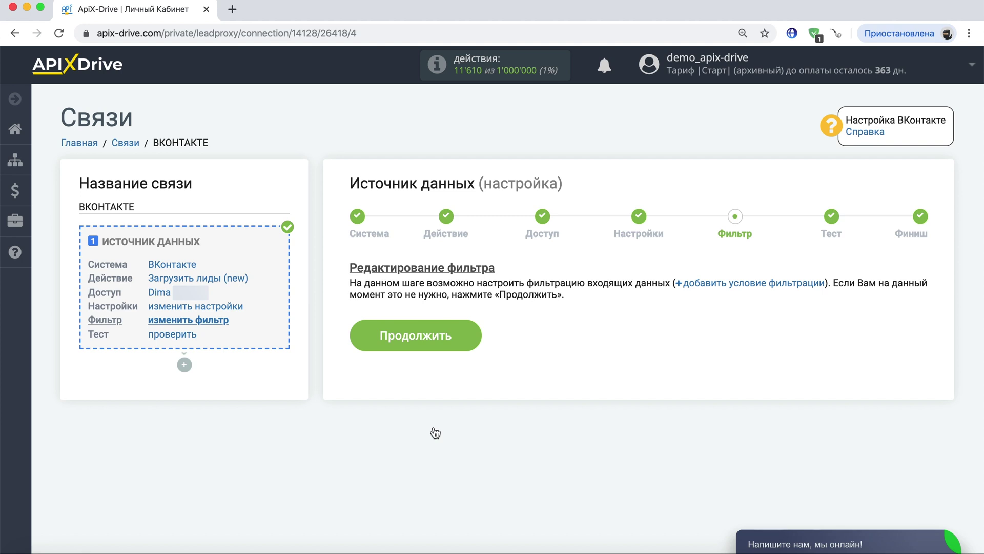
# Step: Skip the filter conditions, accept the ВКонтакте test data and start setting up the data destination
pyautogui.click(450, 336)
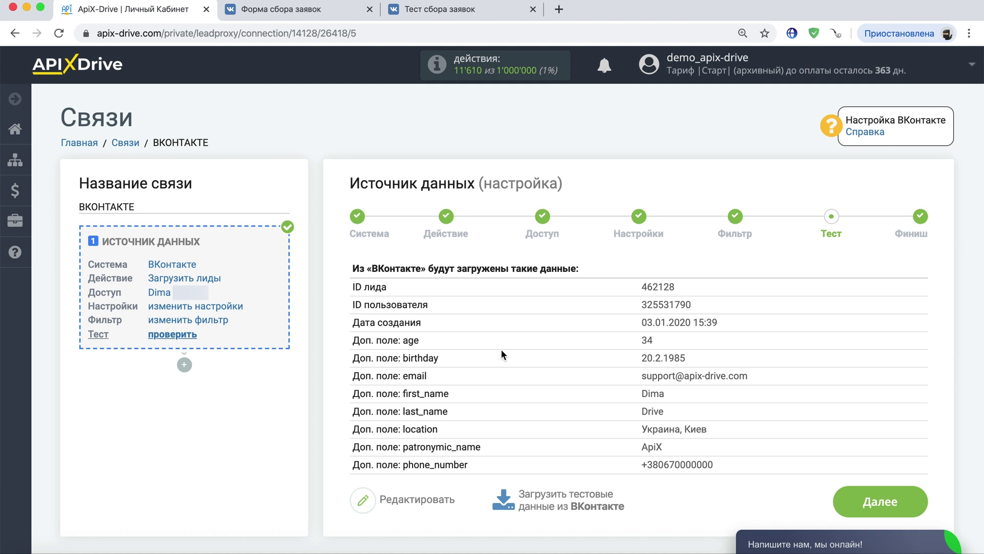
pyautogui.click(867, 502)
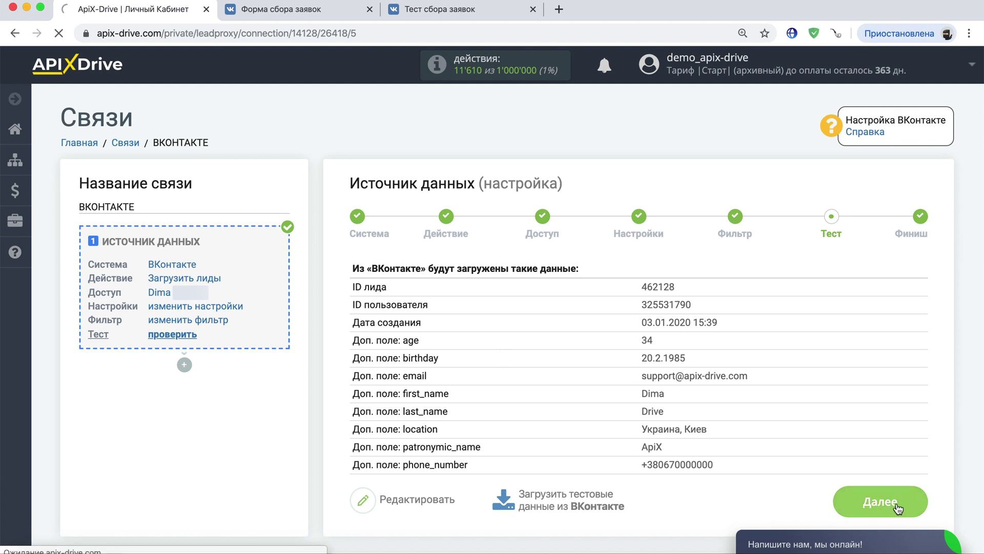
pyautogui.click(666, 447)
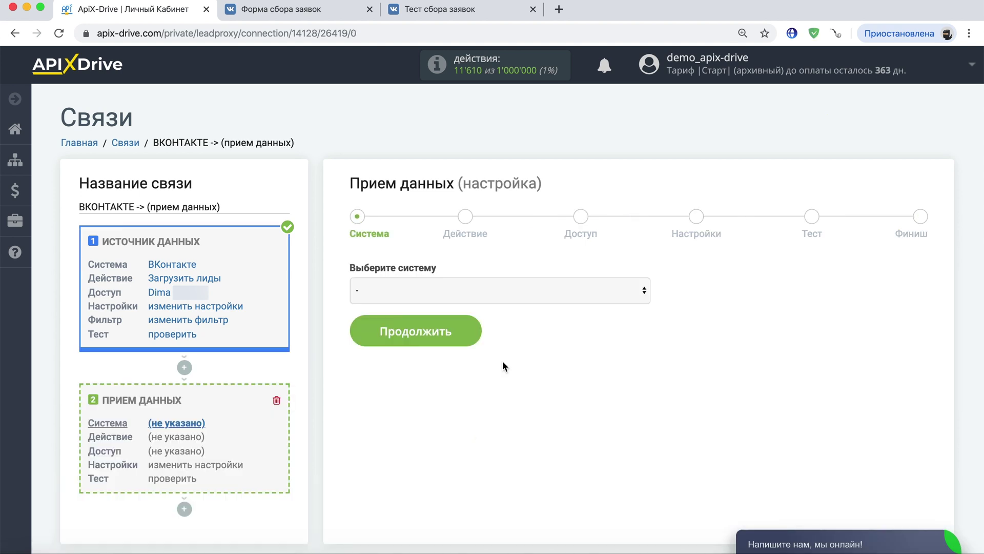
# Step: Set Telegram as the data destination system with the action Отправить сообщение
pyautogui.click(490, 291)
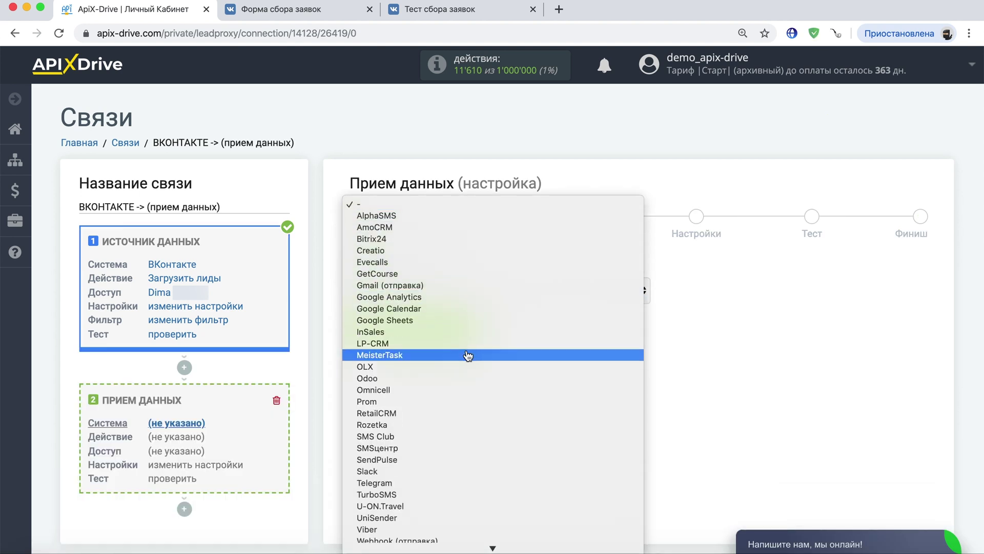
pyautogui.click(407, 482)
pyautogui.click(456, 325)
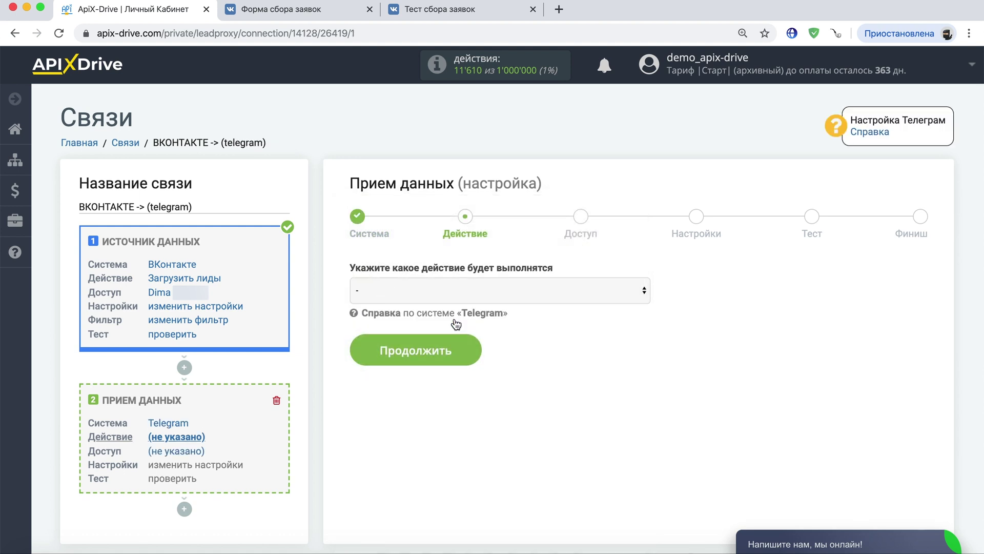
pyautogui.click(452, 297)
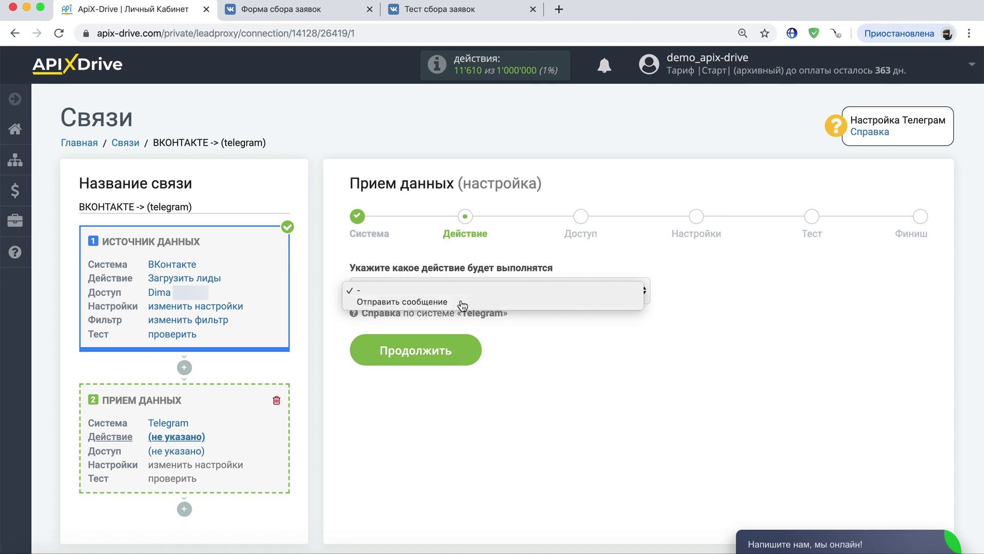
pyautogui.click(463, 302)
pyautogui.click(461, 352)
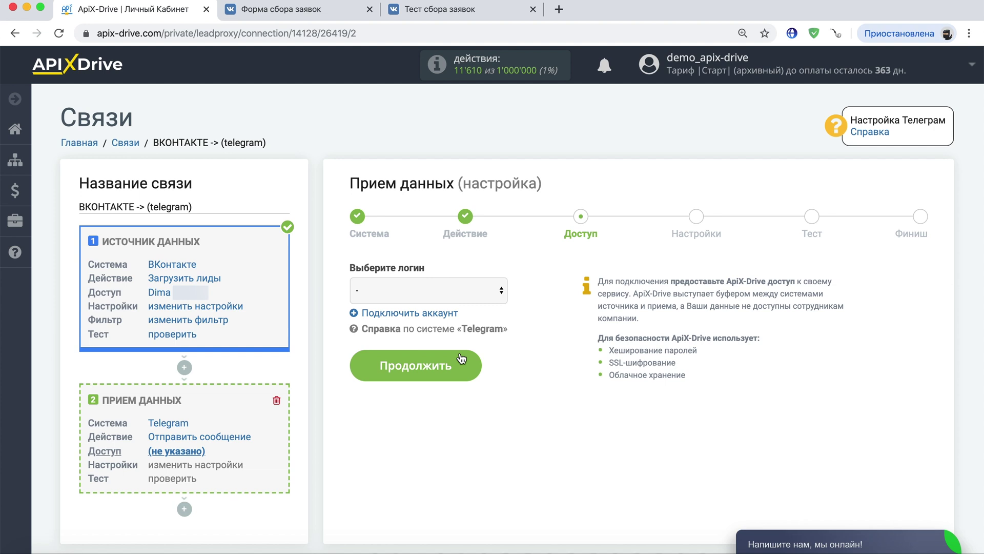
pyautogui.click(424, 313)
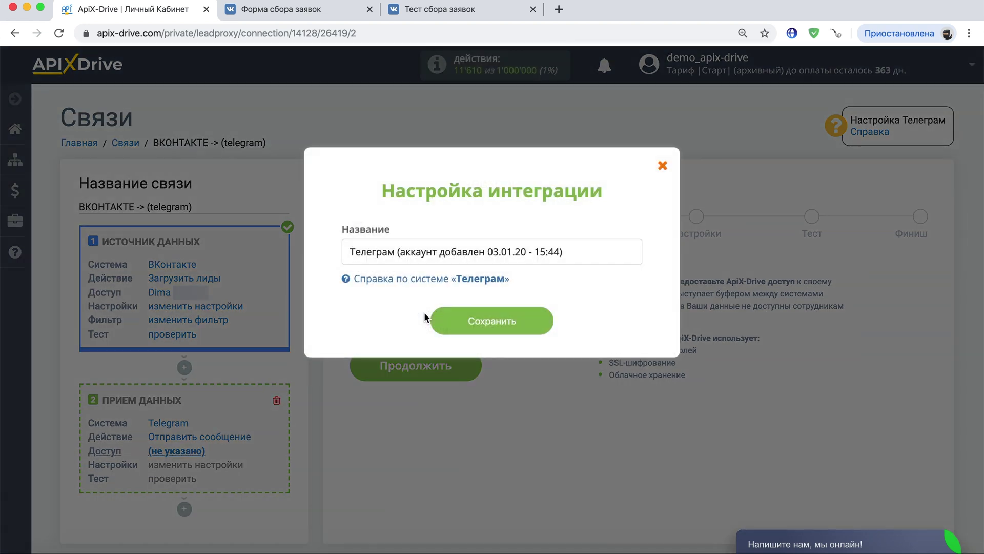
pyautogui.click(437, 322)
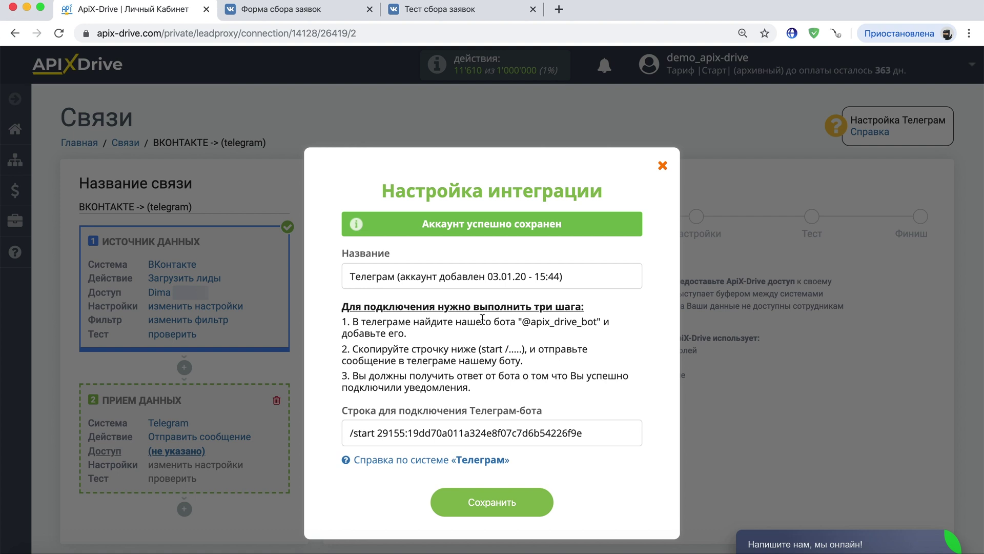
pyautogui.moveTo(522, 322); pyautogui.dragTo(596, 325)
pyautogui.rightClick(581, 321)
pyautogui.click(598, 351)
pyautogui.press('super+Tab')
pyautogui.rightClick(58, 29)
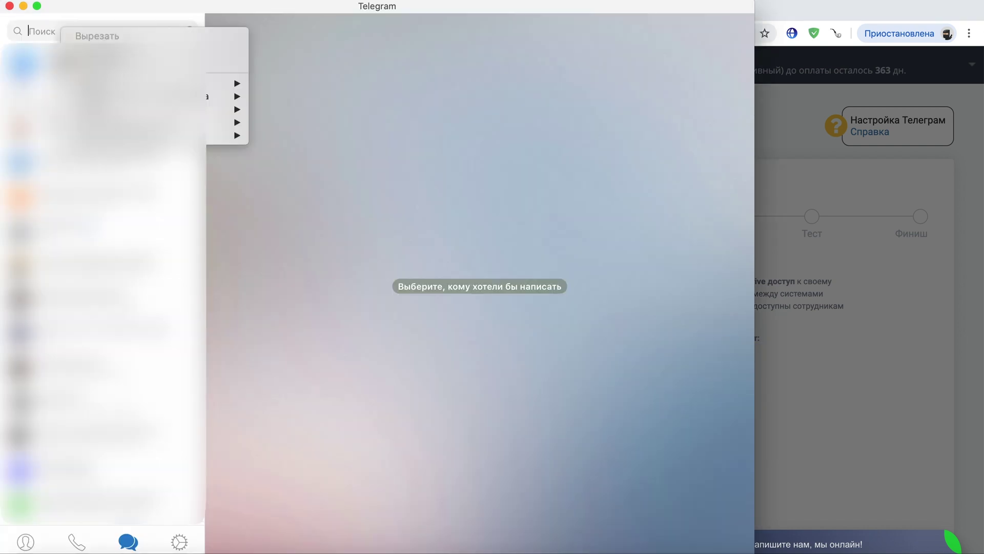
pyautogui.click(103, 61)
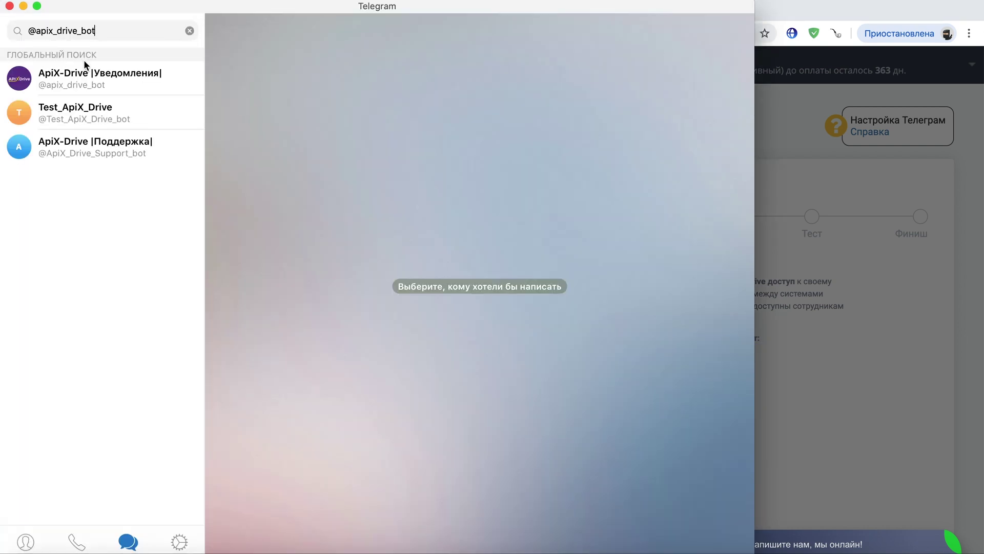
pyautogui.click(101, 76)
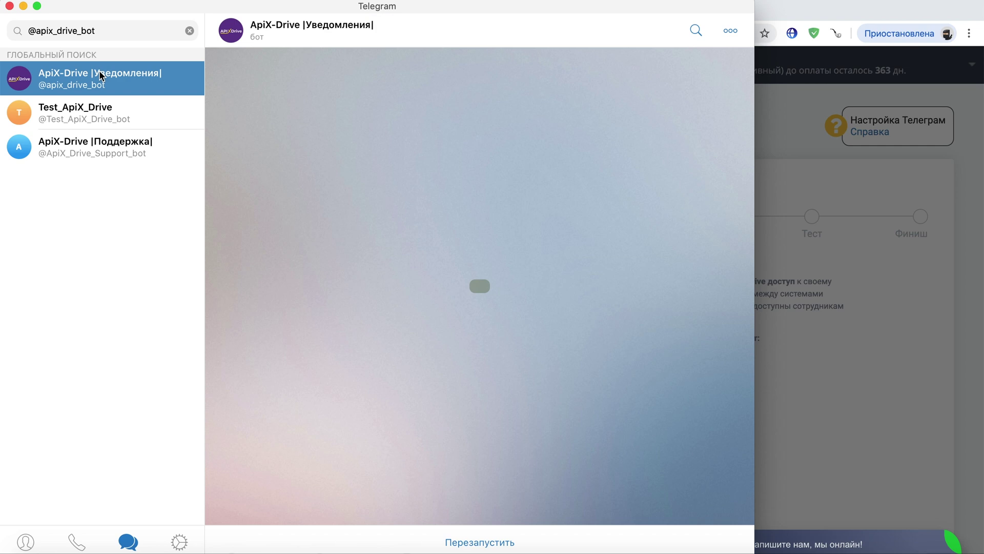
pyautogui.click(475, 538)
# Step: Copy the Telegram bot connection string from the ApiX-Drive integration settings and send it to the ApiX-Drive |Уведомления| bot in Telegram
pyautogui.press('super+Tab')
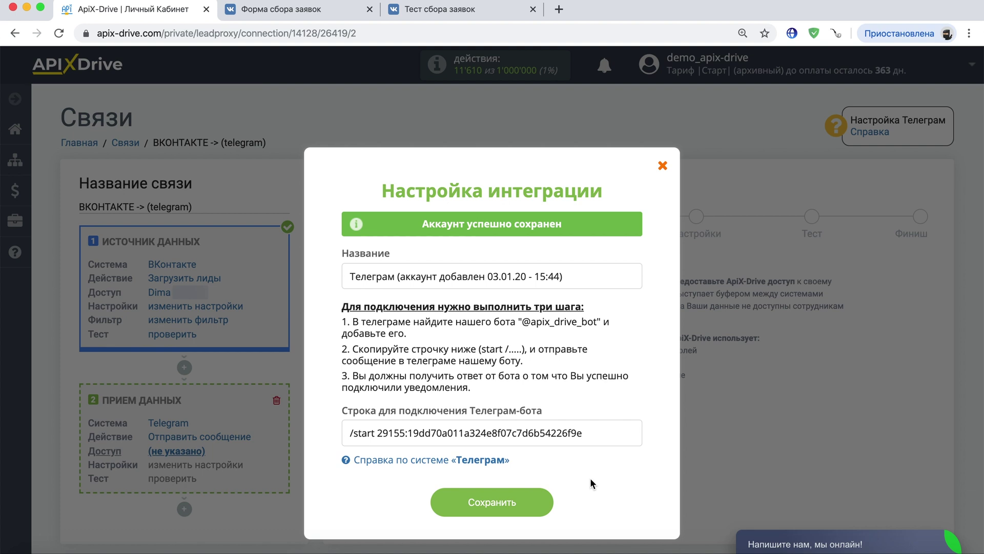
pyautogui.moveTo(588, 433); pyautogui.dragTo(338, 435)
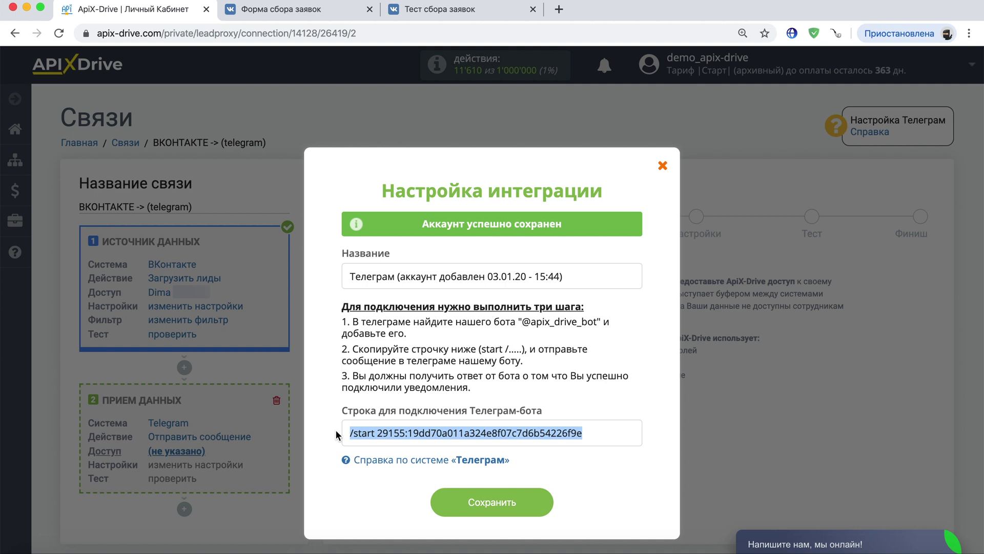
pyautogui.rightClick(344, 431)
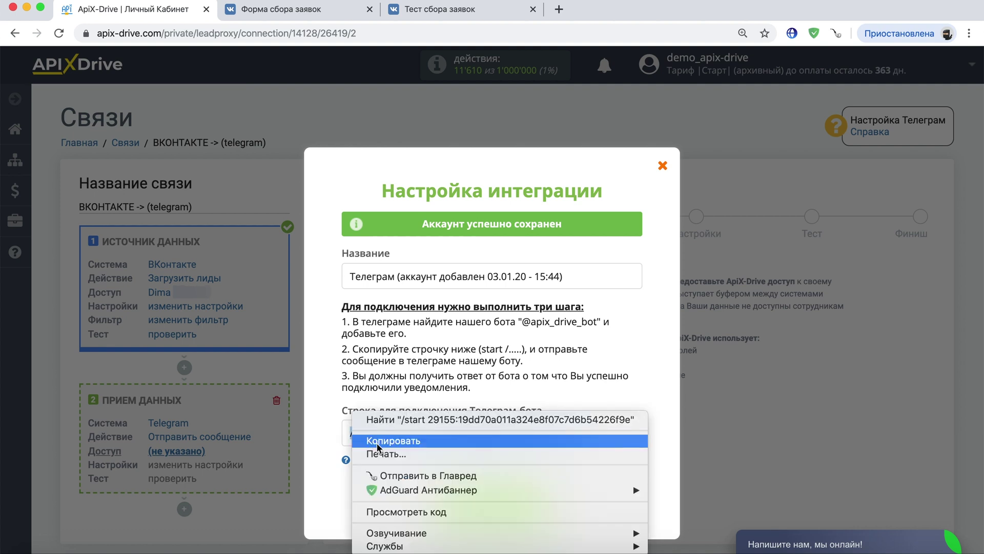
pyautogui.click(380, 440)
pyautogui.press('super+Tab')
pyautogui.rightClick(283, 538)
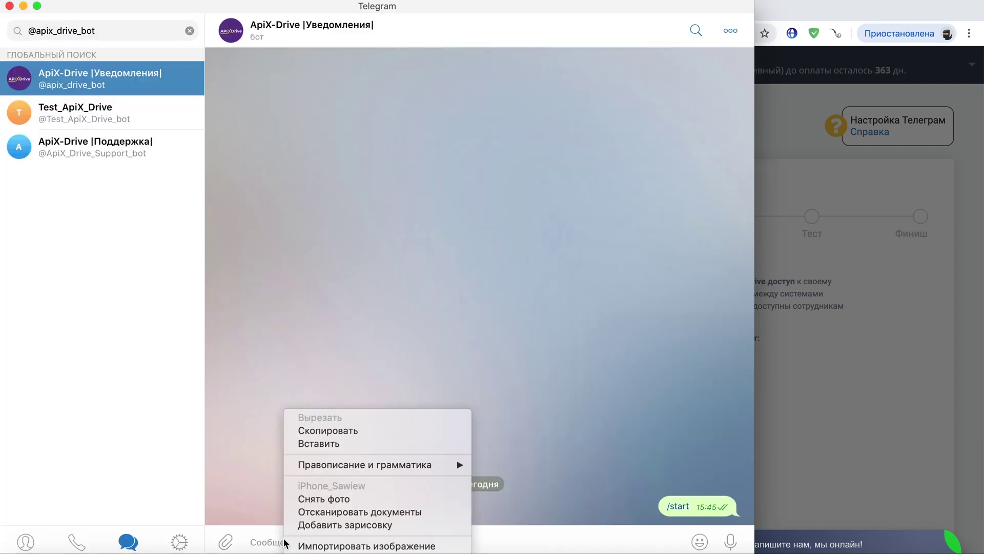
pyautogui.click(320, 444)
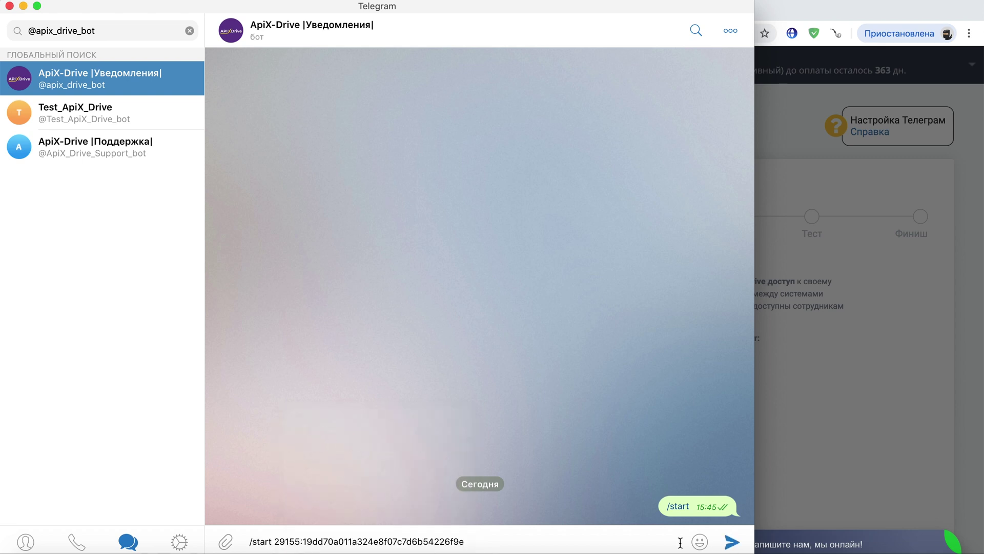
pyautogui.click(729, 542)
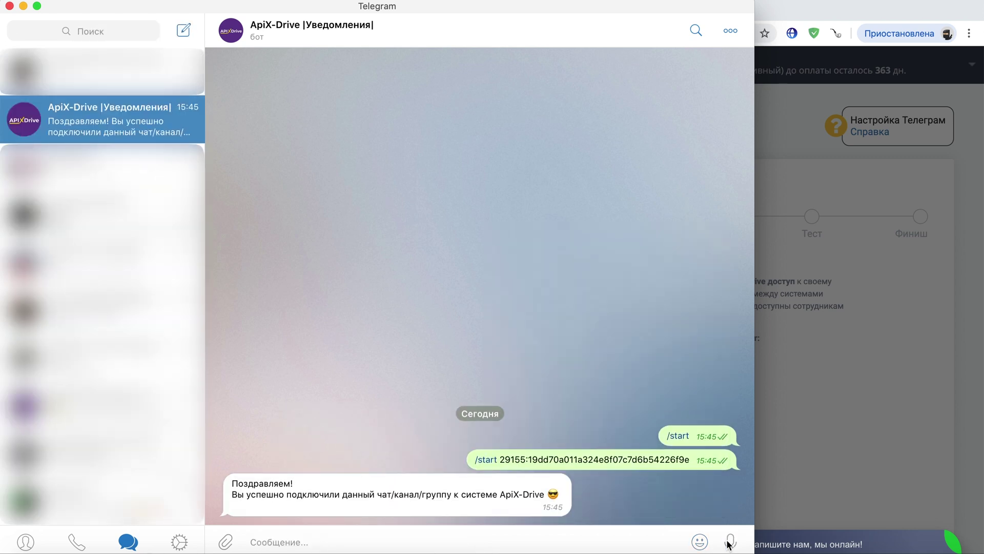
# Step: Return to ApiX-Drive, close the integration settings and continue with the newly added Телеграм account as the login
pyautogui.press('super+Tab')
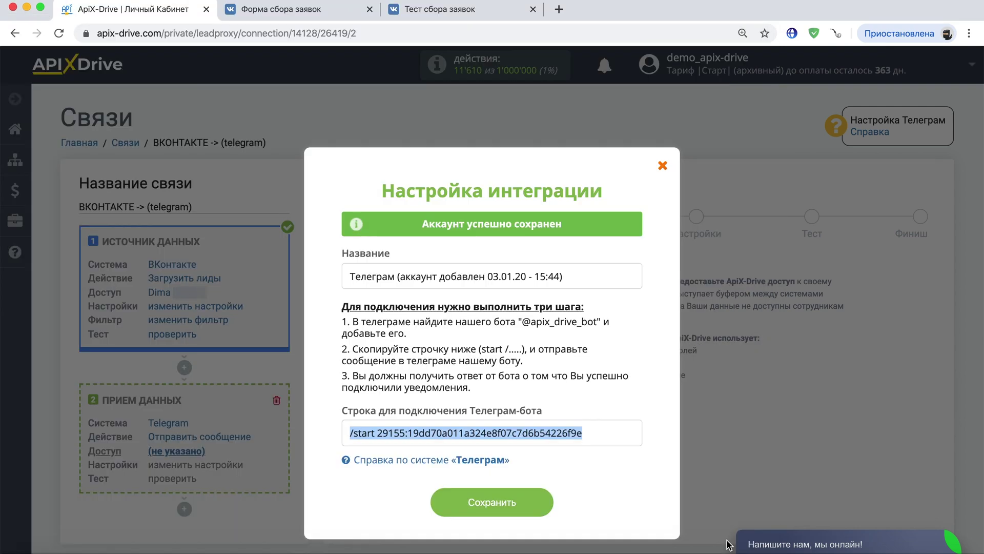
pyautogui.click(662, 166)
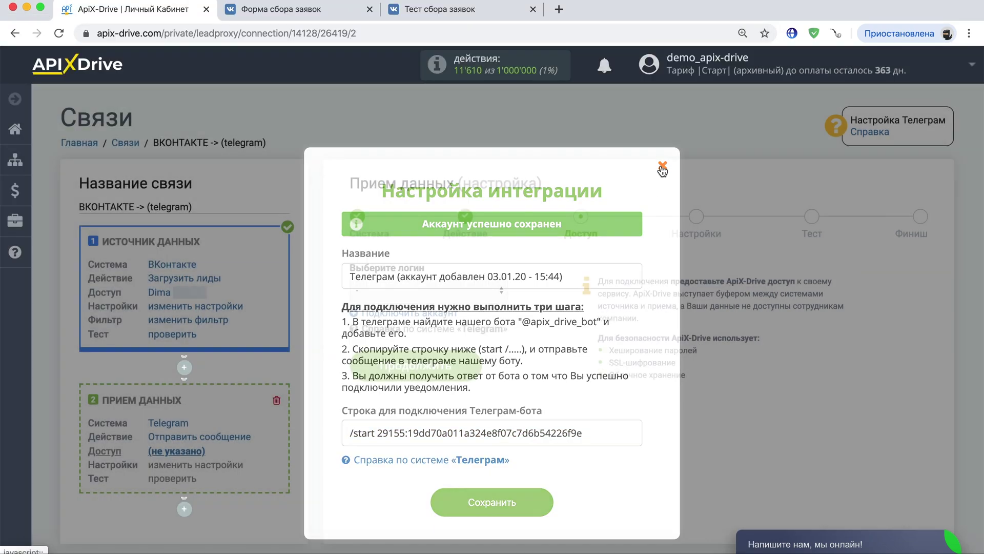
pyautogui.click(476, 291)
pyautogui.click(470, 312)
pyautogui.click(465, 369)
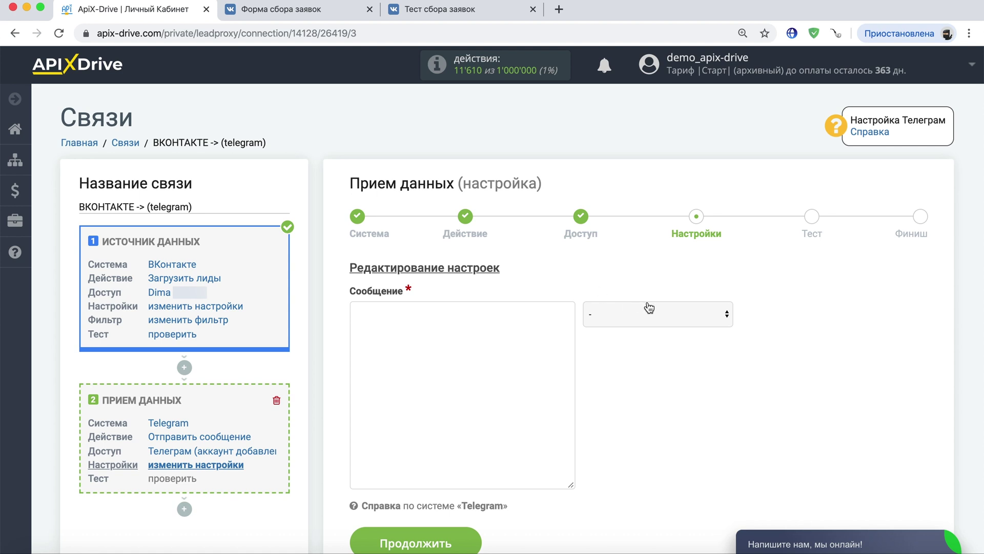
# Step: Start the message with "Внимание! Новая заявка!" and add an "Имя:" line with the first_name field inserted
pyautogui.click(665, 314)
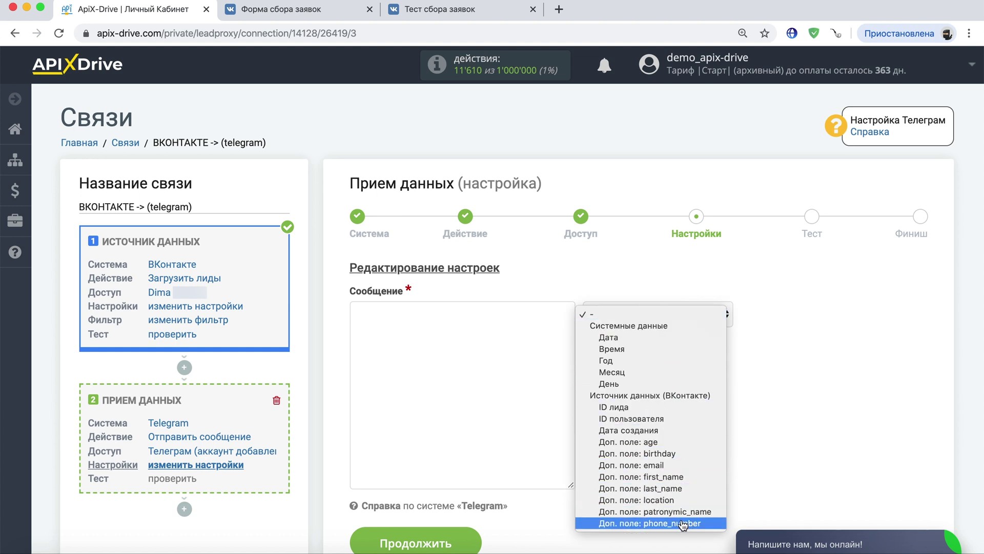
pyautogui.click(513, 435)
pyautogui.write('В')
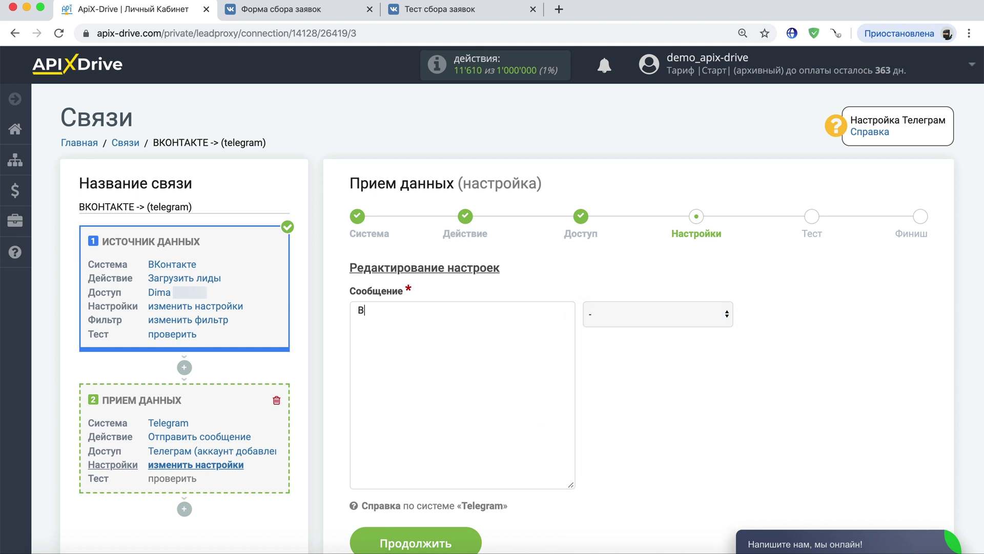
pyautogui.write('нимание! Новая заявка!')
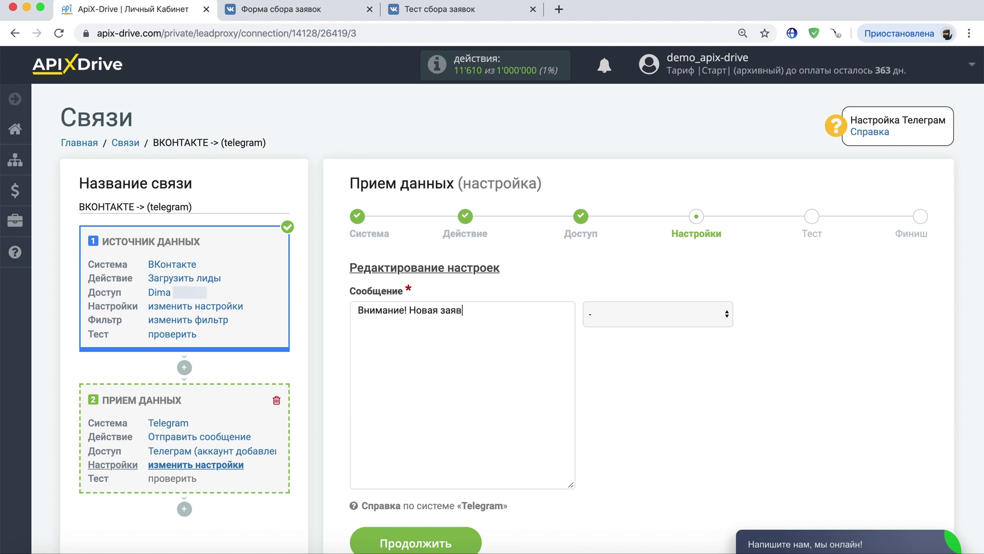
pyautogui.press('Return')
pyautogui.write('Имя:')
pyautogui.click(678, 321)
pyautogui.click(679, 477)
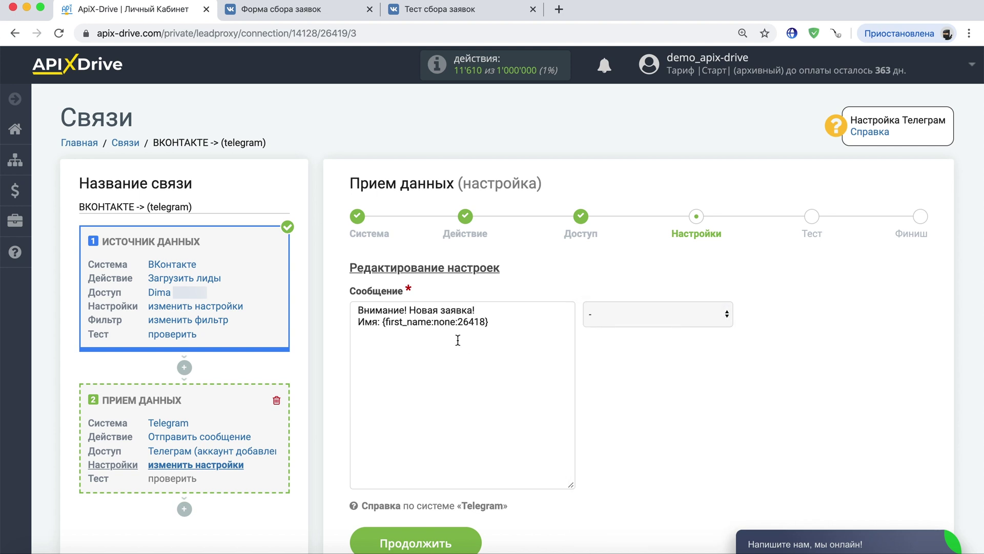
# Step: Add a "Фамилия:" line to the message with the last_name field inserted
pyautogui.press('Return')
pyautogui.write('Фамилия')
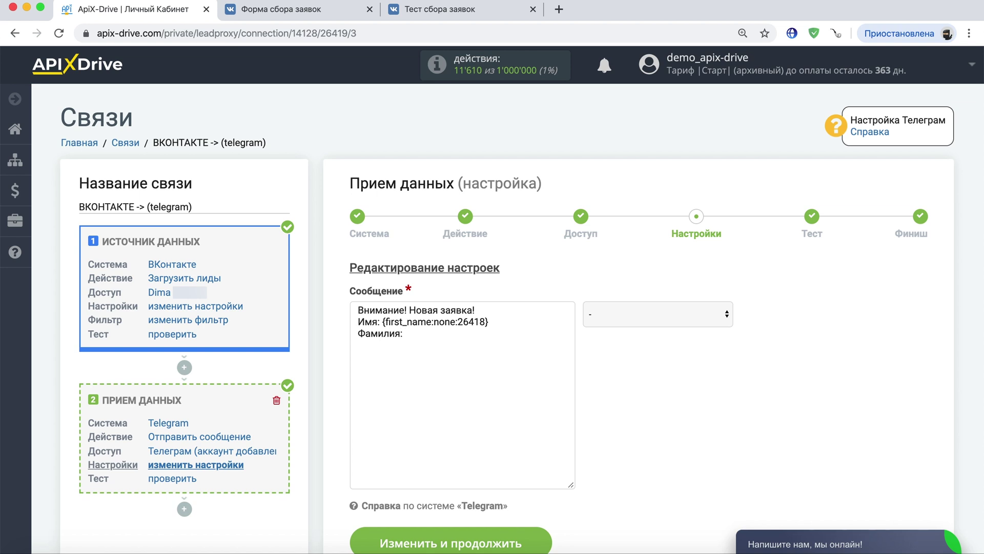
pyautogui.write(':')
pyautogui.click(712, 322)
pyautogui.click(666, 482)
# Step: Add a "Телефон:" line with the phone_number field and an "Email:" line with the email field to the message
pyautogui.press('Return')
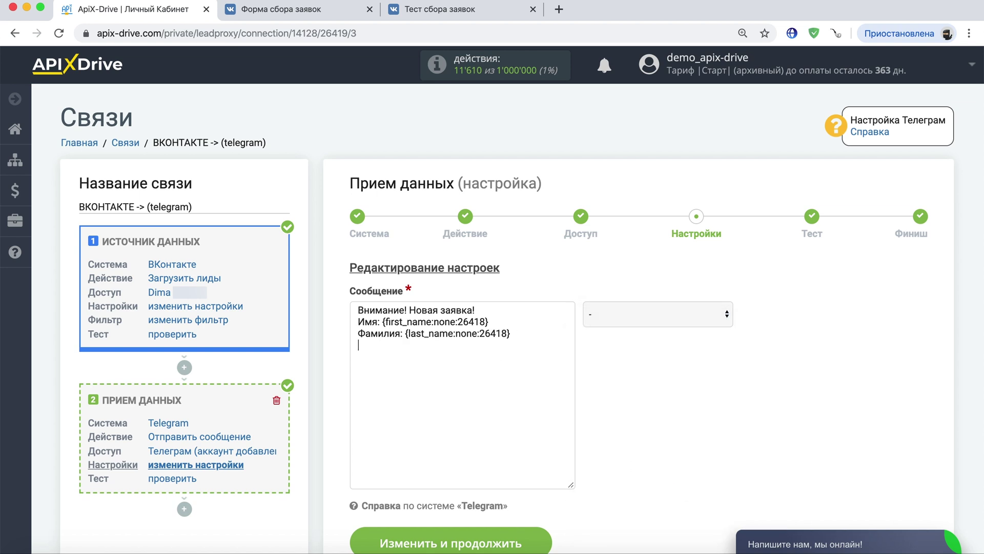
pyautogui.write('Телефон:')
pyautogui.click(651, 322)
pyautogui.click(661, 527)
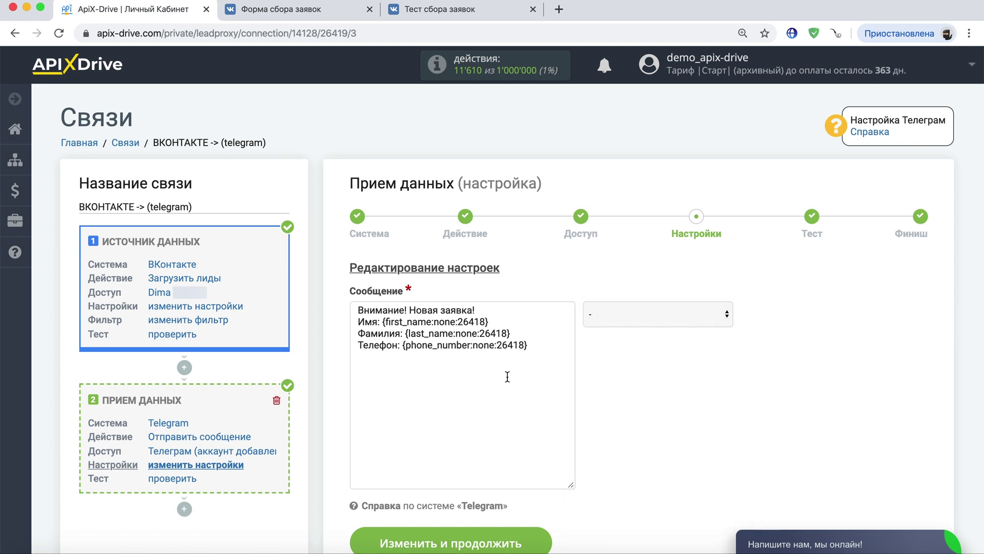
pyautogui.click(532, 346)
pyautogui.press('Return')
pyautogui.write('Email:')
pyautogui.click(605, 314)
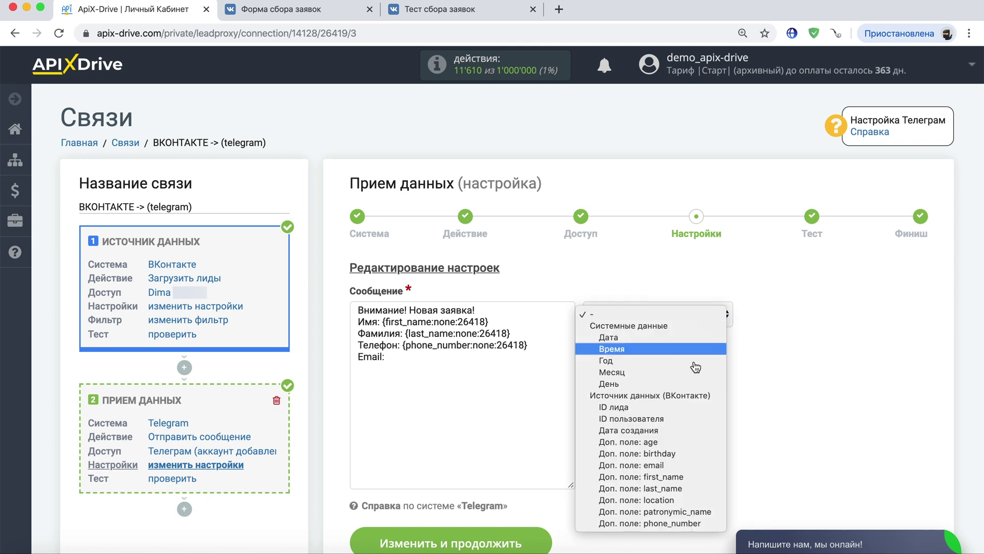
pyautogui.click(683, 465)
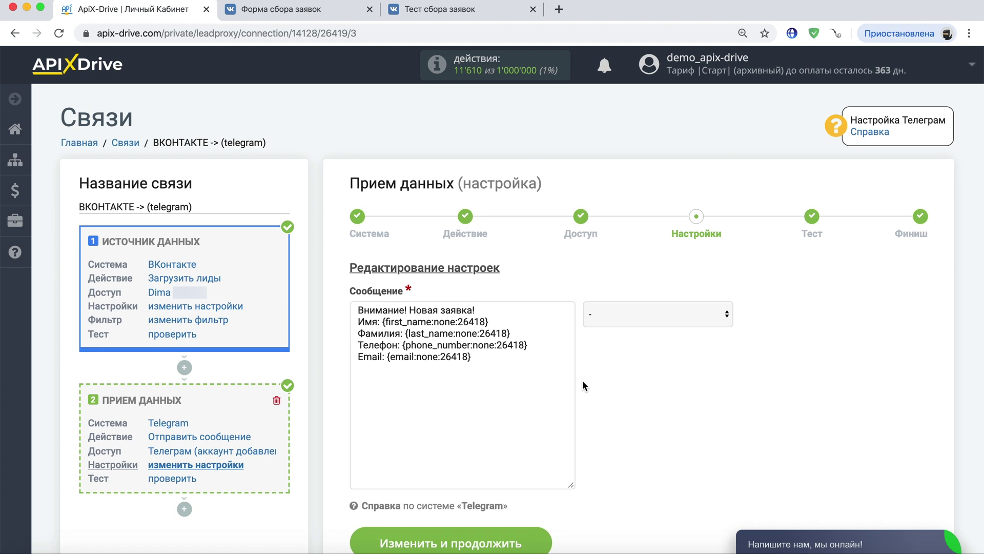
# Step: Save the message settings and send the test data to Telegram, checking the received message in the Telegram app
pyautogui.click(468, 544)
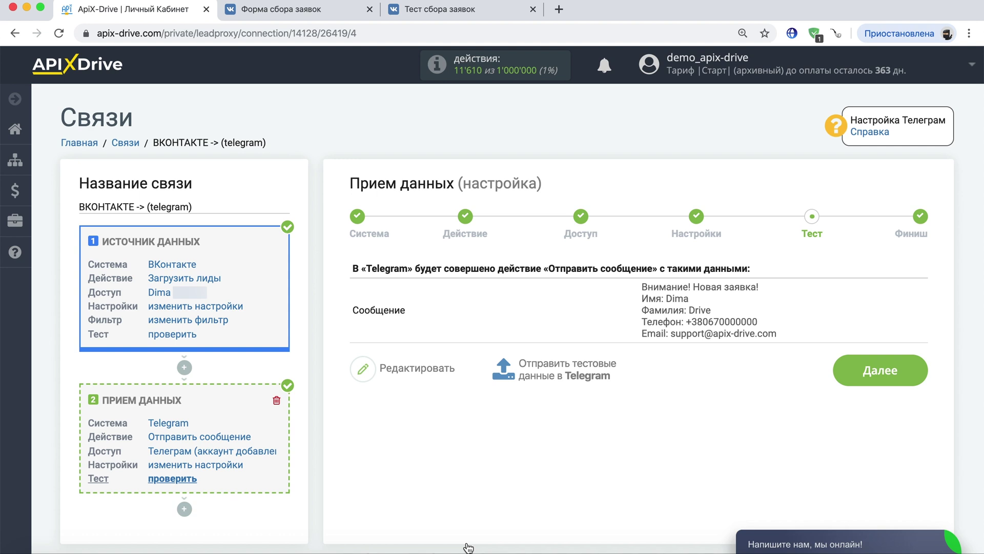
pyautogui.click(557, 382)
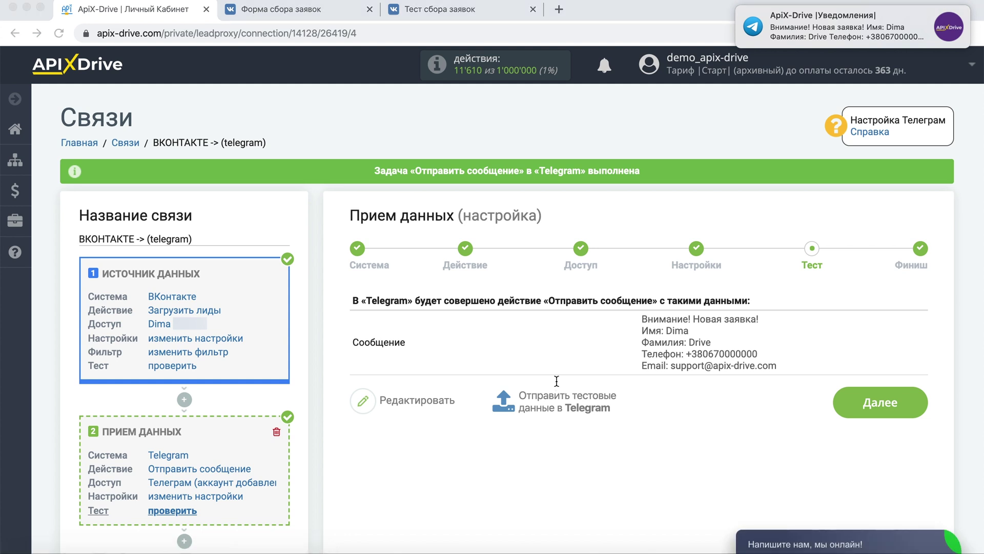
pyautogui.press('super+Tab')
pyautogui.press('super+Tab')
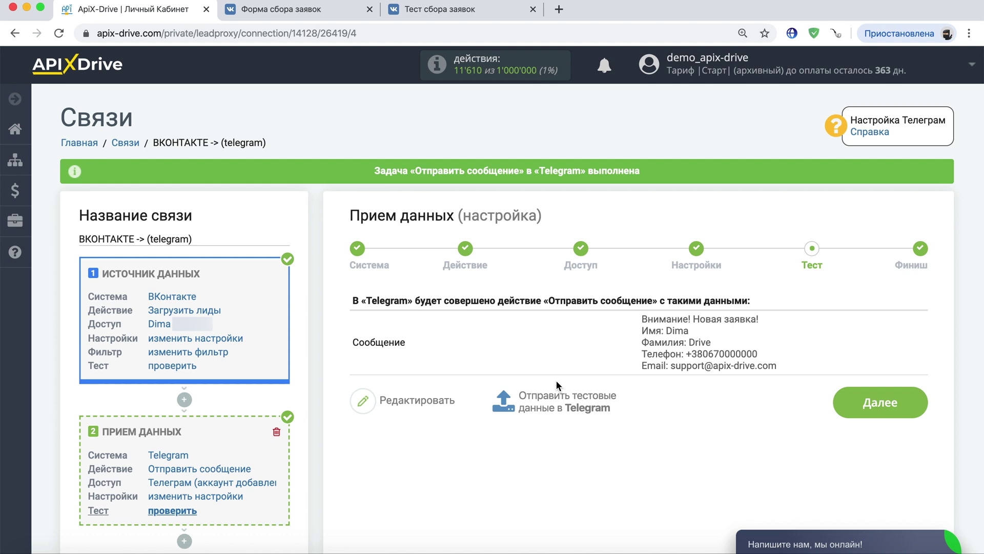
# Step: Finish the data destination setup and enable automatic updating for the connection
pyautogui.click(881, 402)
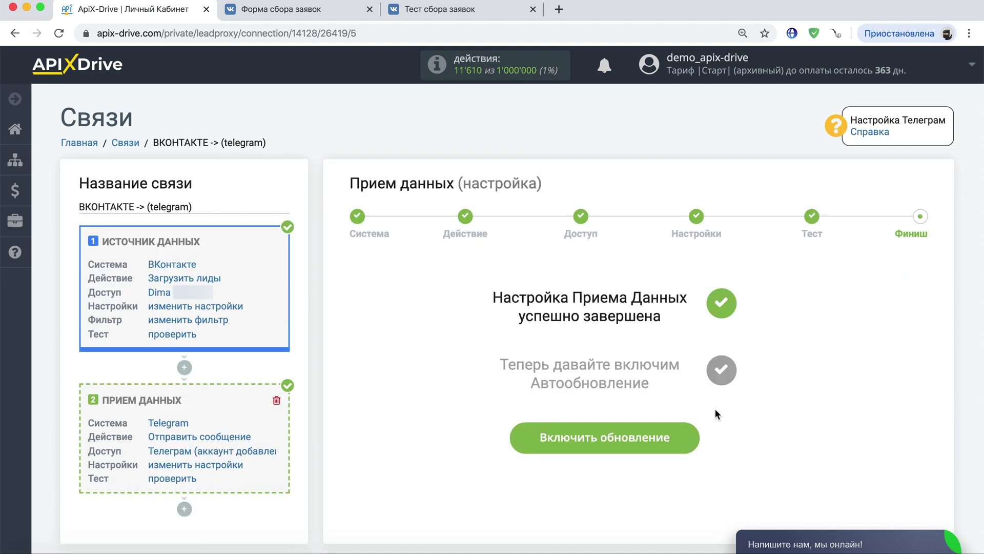
pyautogui.click(604, 437)
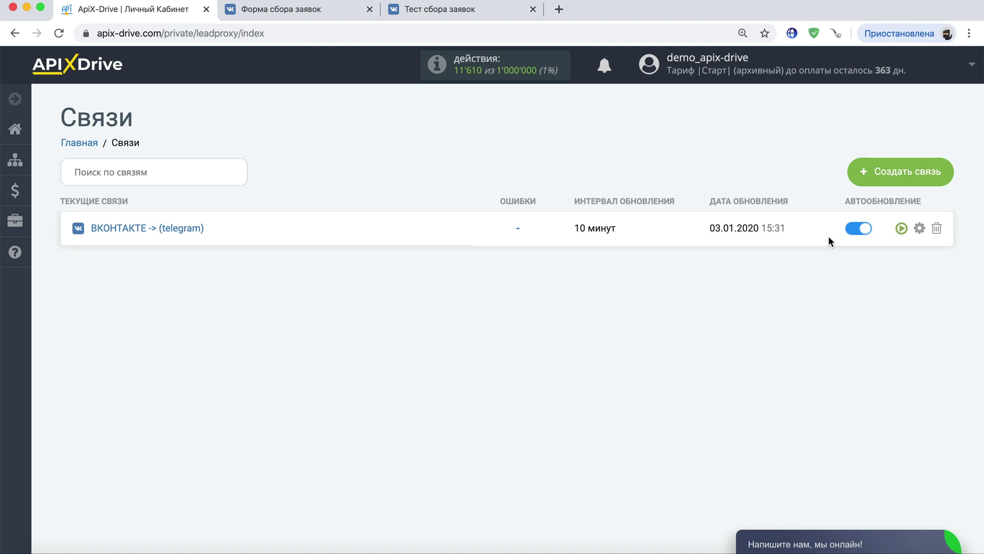
# Step: Check the update interval options in the settings of the ВКОНТАКТЕ -> (telegram) connection and close them without changes
pyautogui.moveTo(573, 228); pyautogui.dragTo(617, 227)
pyautogui.click(616, 226)
pyautogui.click(920, 230)
pyautogui.click(503, 277)
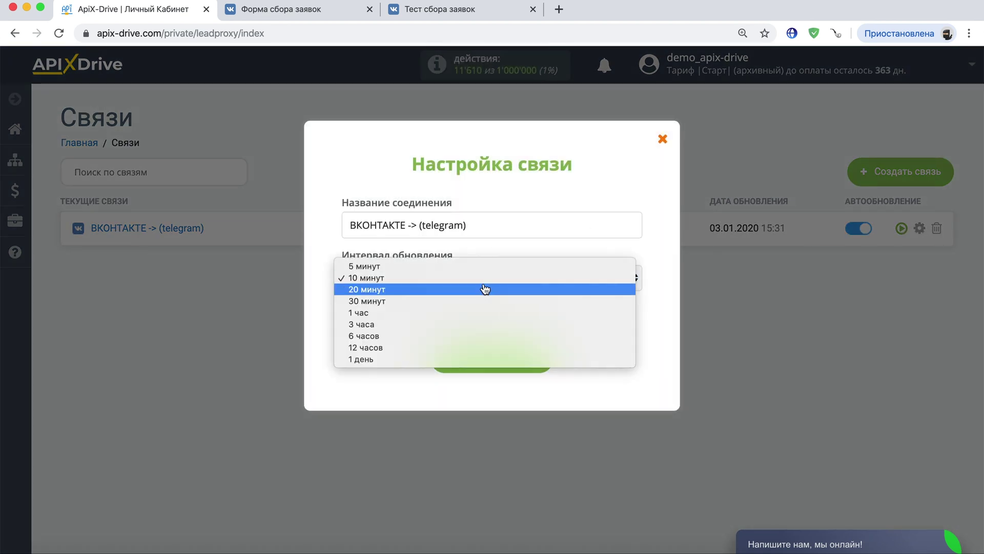
pyautogui.click(536, 208)
pyautogui.click(662, 140)
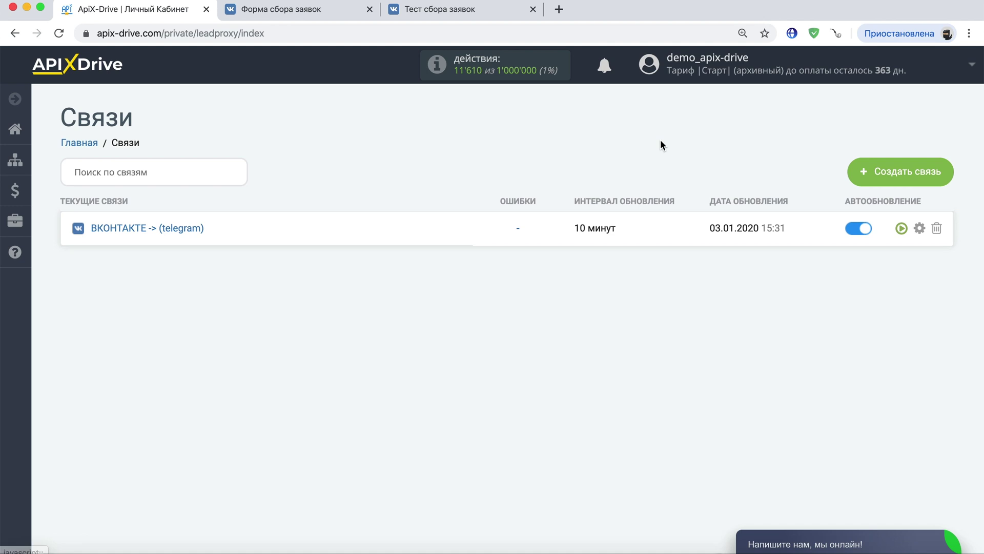